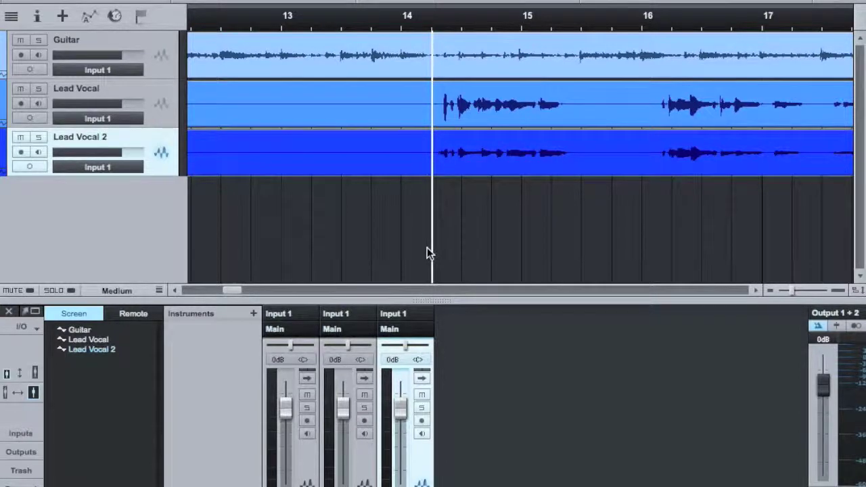
Add a mono audio track named "backups"
{"action": "double_click", "coordinate": [427, 248]}
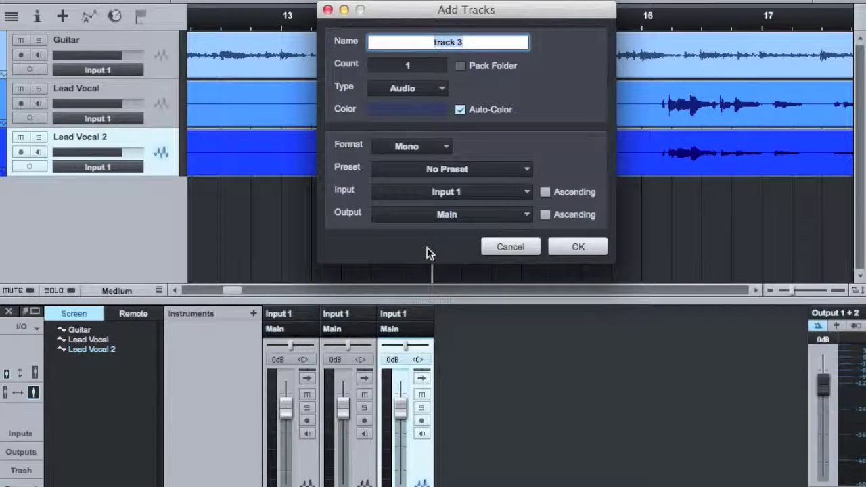
{"action": "type", "text": "backups"}
{"action": "key", "text": "Return"}
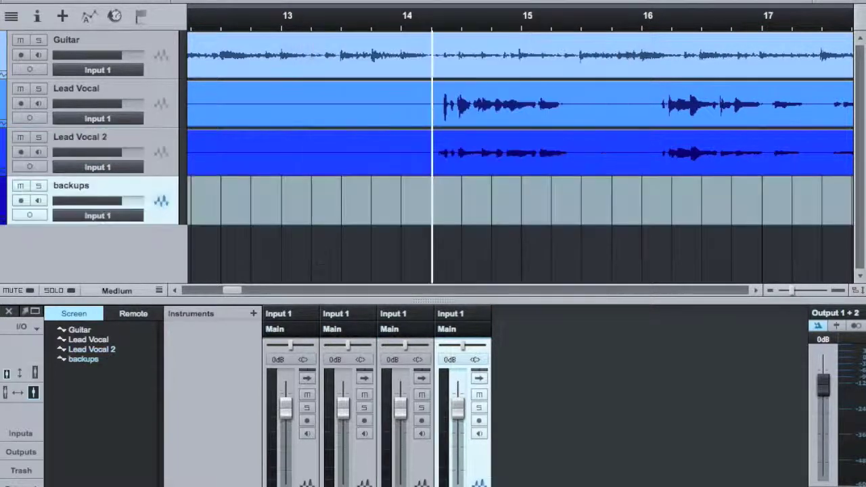
Rename the "backups" track to "backup vocals"
{"action": "double_click", "coordinate": [81, 184]}
{"action": "left_click", "coordinate": [146, 184]}
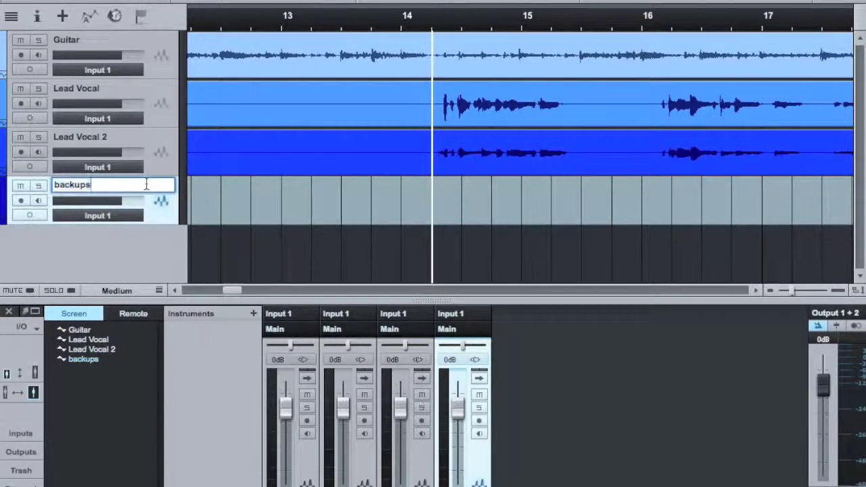
{"action": "key", "text": "BackSpace"}
{"action": "type", "text": "vocals"}
{"action": "key", "text": "Return"}
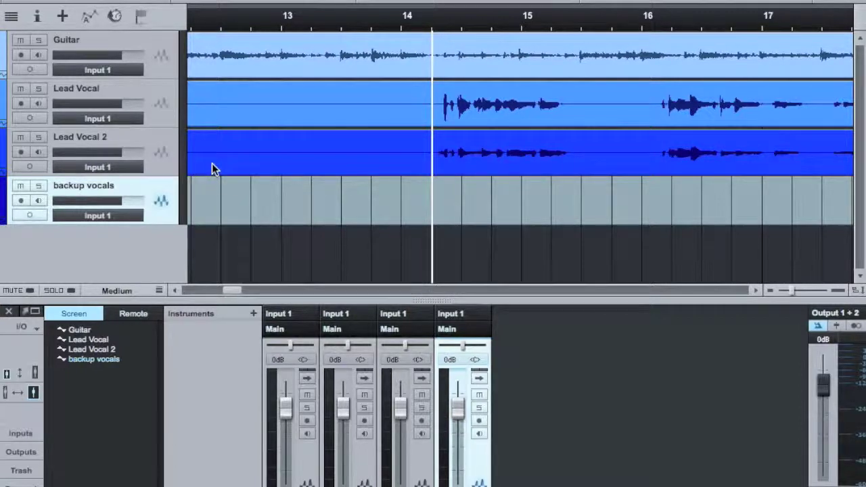
Color the Lead Vocal track red and the Lead Vocal 2 track bright green
{"action": "left_click", "coordinate": [5, 105]}
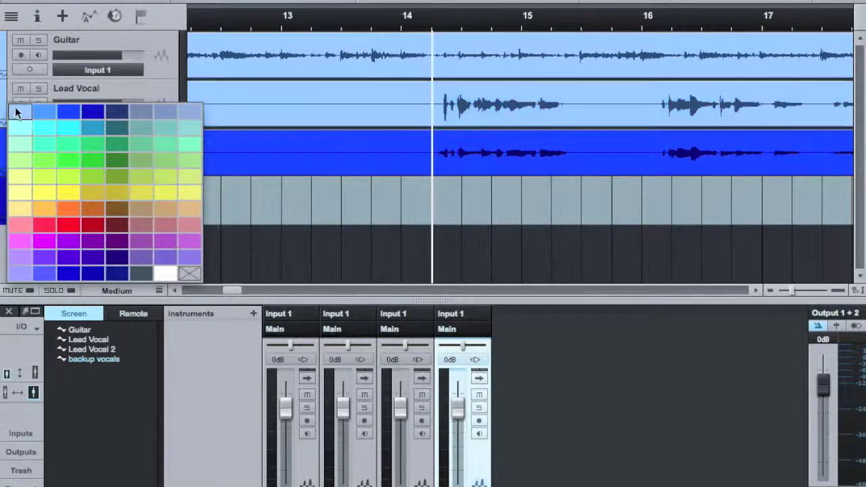
{"action": "left_click", "coordinate": [72, 230]}
{"action": "left_click", "coordinate": [5, 156]}
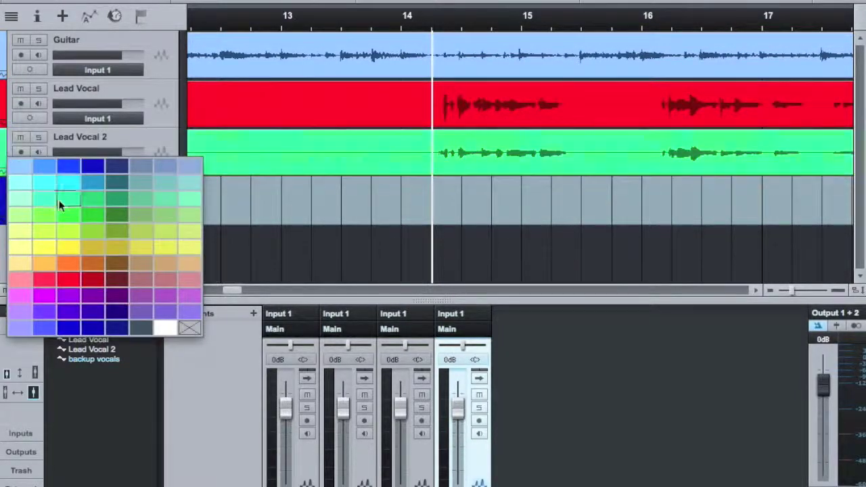
{"action": "left_click", "coordinate": [69, 211]}
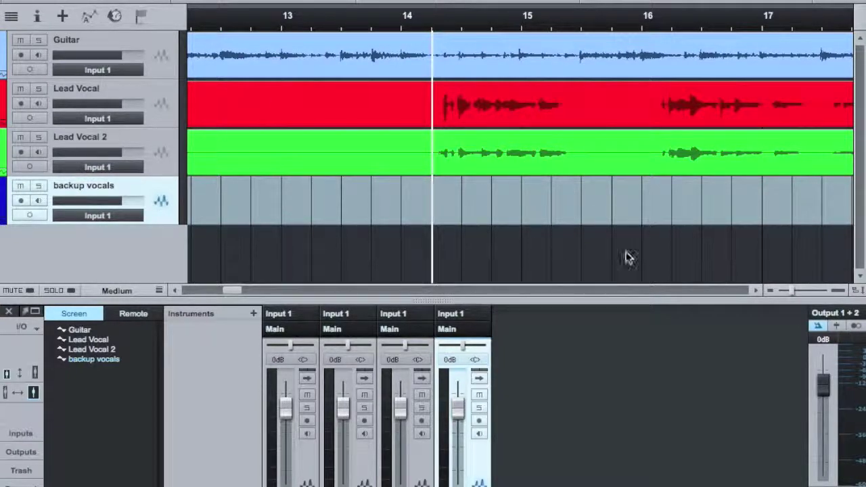
Place the playhead on the grid close to the start of the first vocal phrase after bar 14
{"action": "left_click_drag", "start_coordinate": [792, 290], "coordinate": [774, 291]}
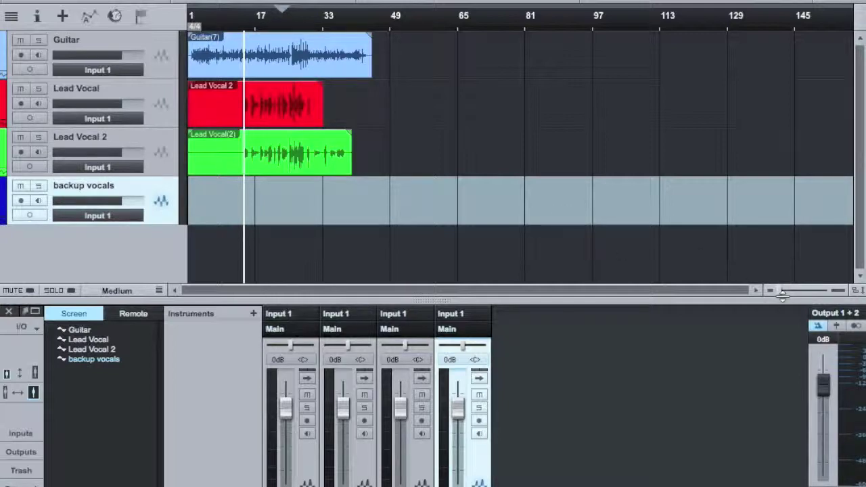
{"action": "left_click_drag", "start_coordinate": [779, 290], "coordinate": [796, 287]}
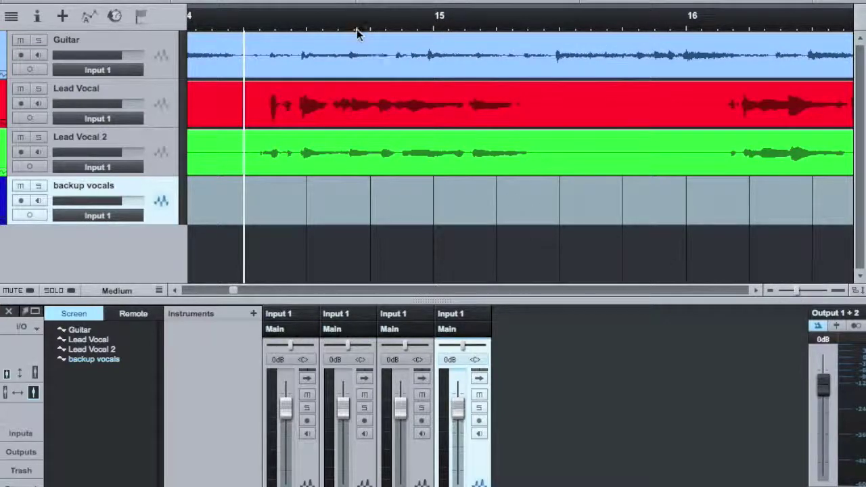
{"action": "left_click_drag", "start_coordinate": [303, 23], "coordinate": [490, 24]}
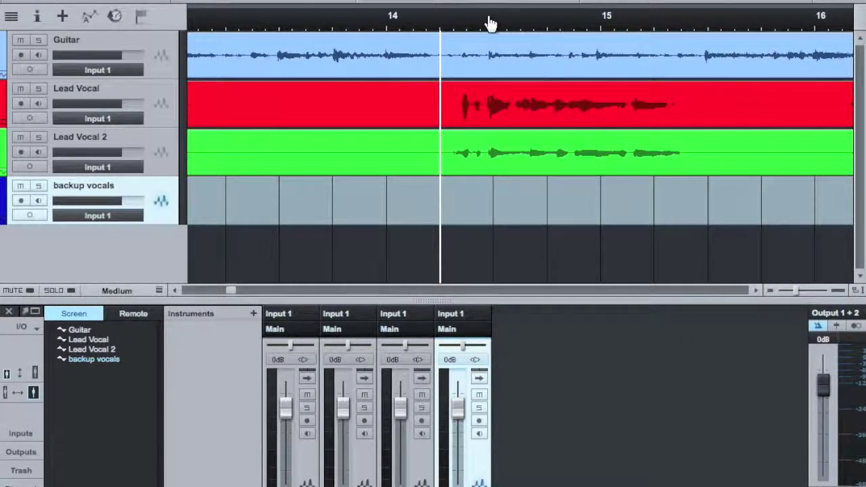
{"action": "left_click_drag", "start_coordinate": [491, 24], "coordinate": [487, 52]}
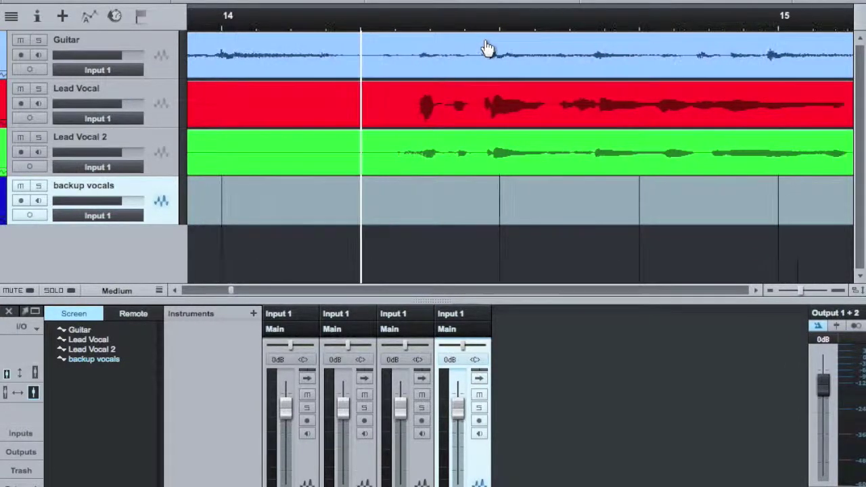
{"action": "left_click", "coordinate": [400, 25]}
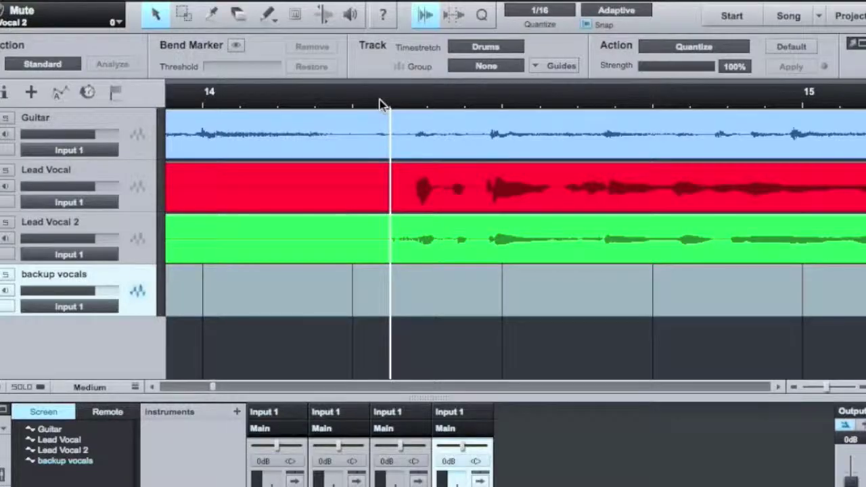
Toggle Snap for free playhead placement and fine-tune the playhead to just before the first Lead Vocal 2 sound after bar 14
{"action": "left_click", "coordinate": [587, 25]}
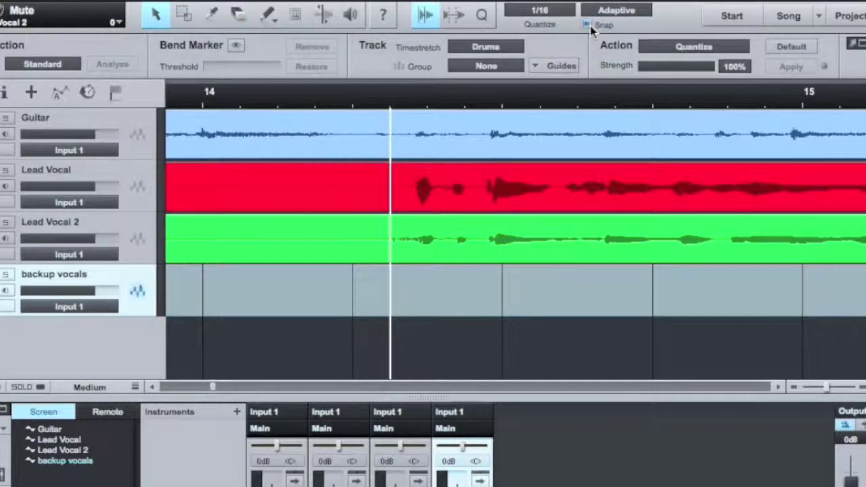
{"action": "left_click", "coordinate": [383, 107]}
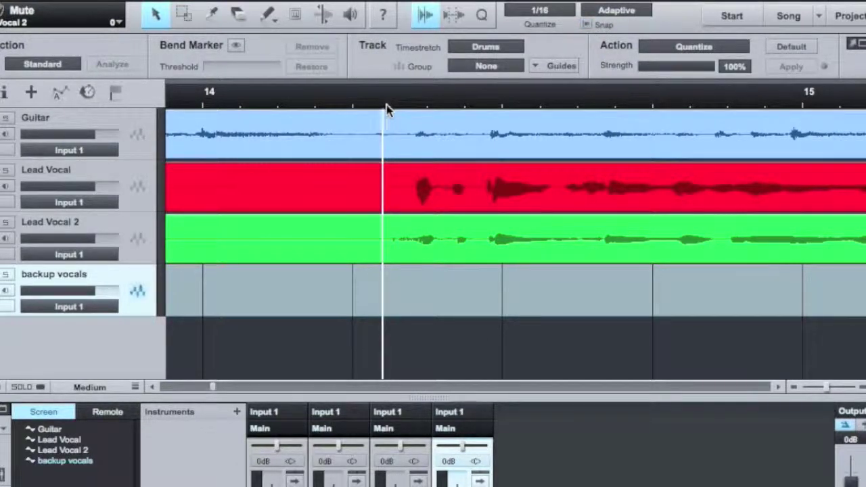
{"action": "left_click", "coordinate": [386, 105]}
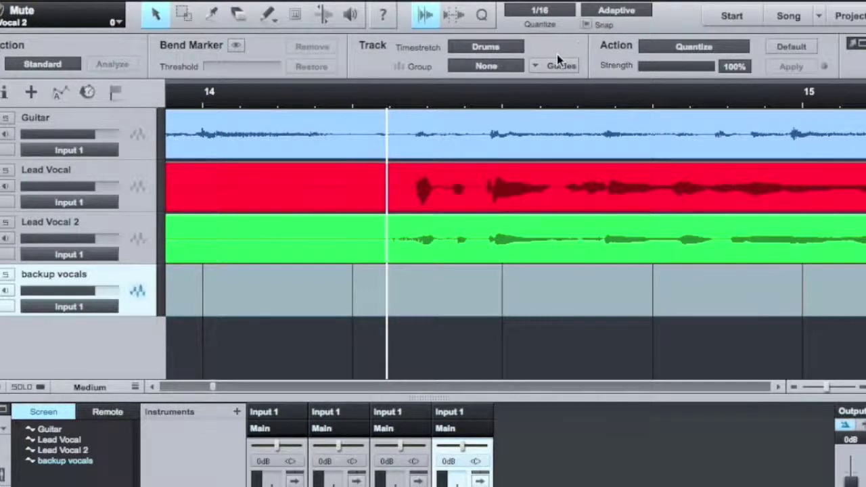
{"action": "left_click", "coordinate": [587, 25]}
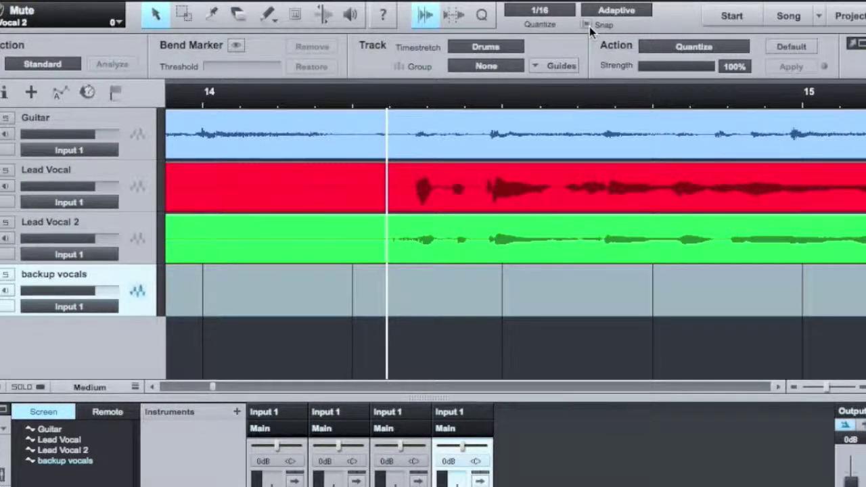
{"action": "left_click", "coordinate": [389, 101]}
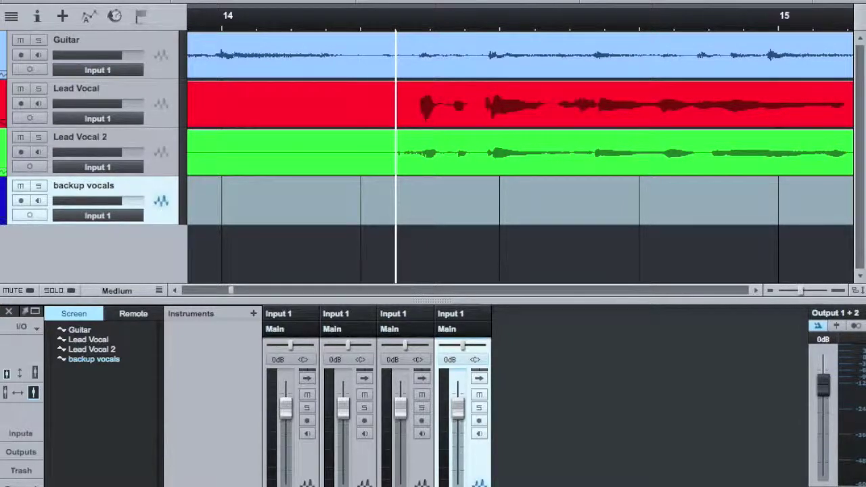
{"action": "left_click", "coordinate": [389, 31]}
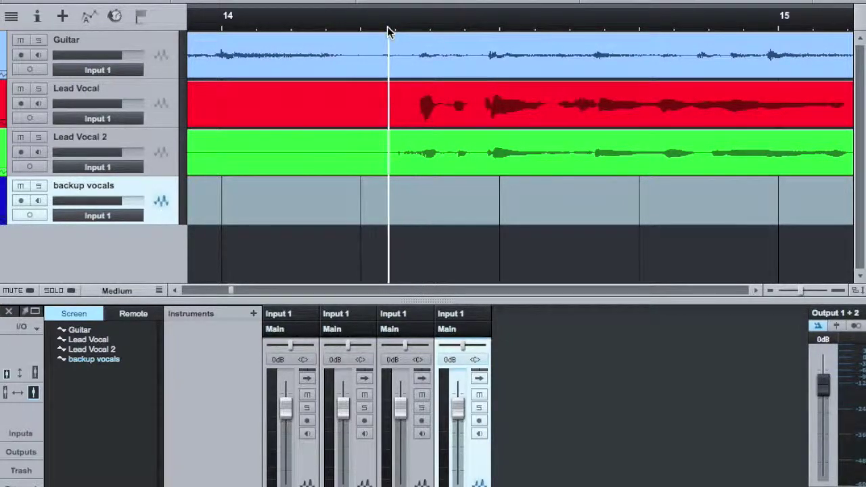
{"action": "left_click", "coordinate": [392, 30]}
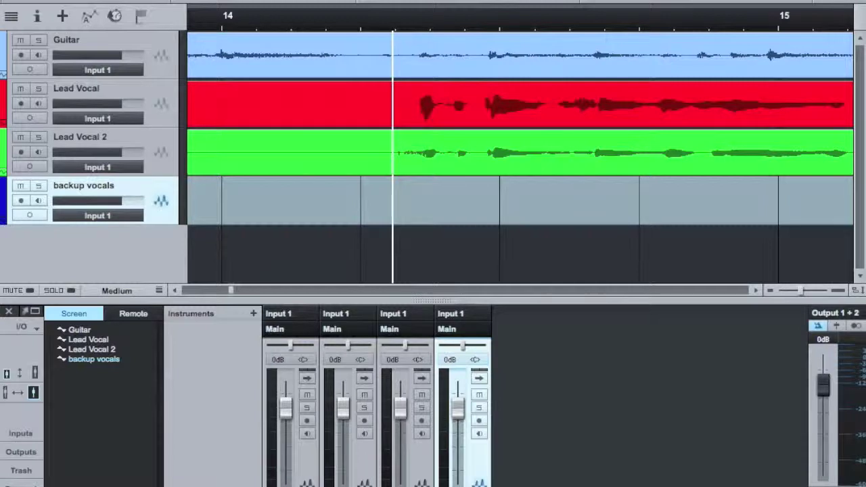
{"action": "left_click", "coordinate": [396, 29]}
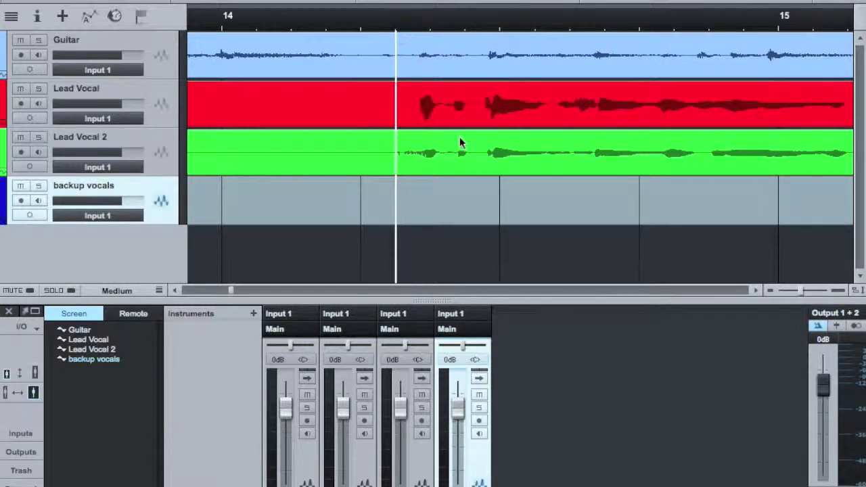
Split the Lead Vocal and Lead Vocal 2 clips together at the playhead
{"action": "left_click", "coordinate": [345, 114]}
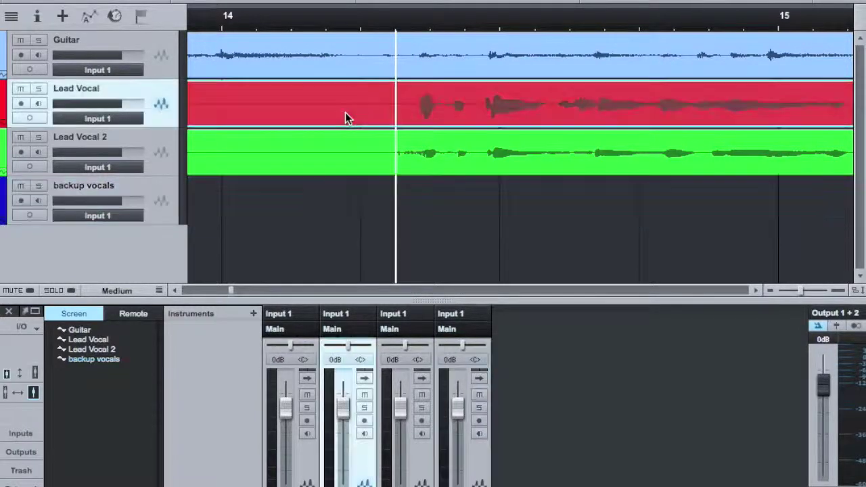
{"action": "left_click", "coordinate": [351, 163]}
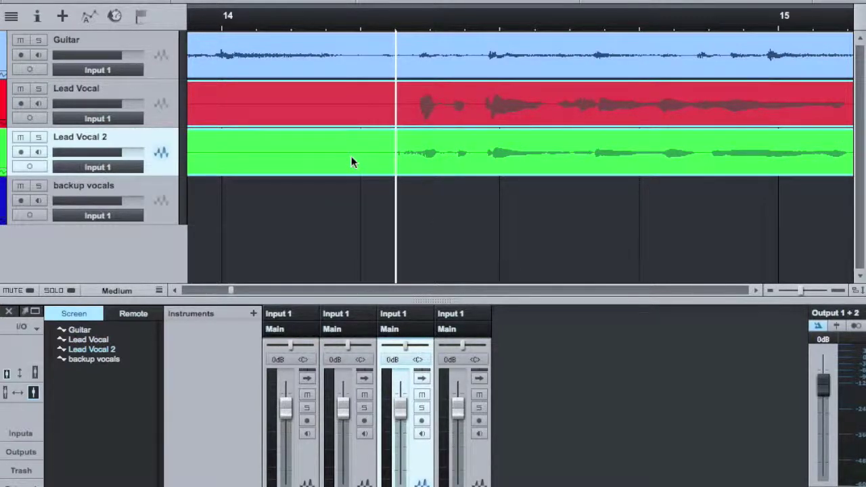
{"action": "key", "text": "alt+x"}
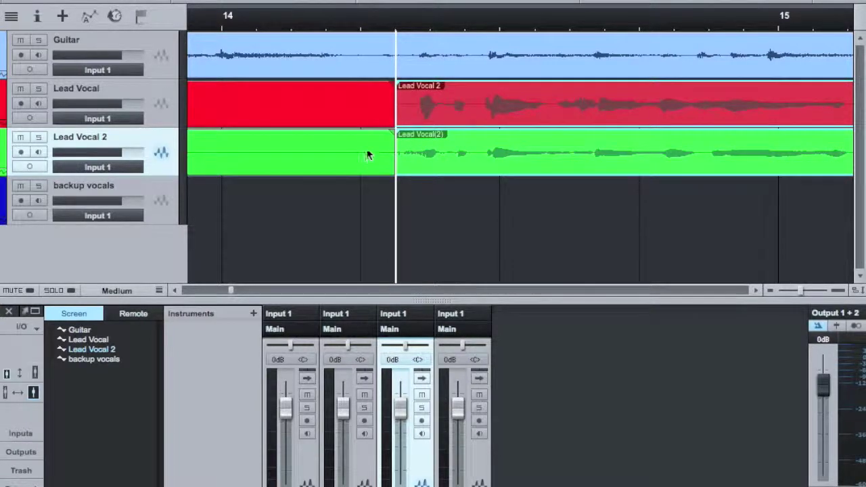
Delete the silent clip sections before the split on both the Lead Vocal and Lead Vocal 2 tracks
{"action": "left_click", "coordinate": [346, 102]}
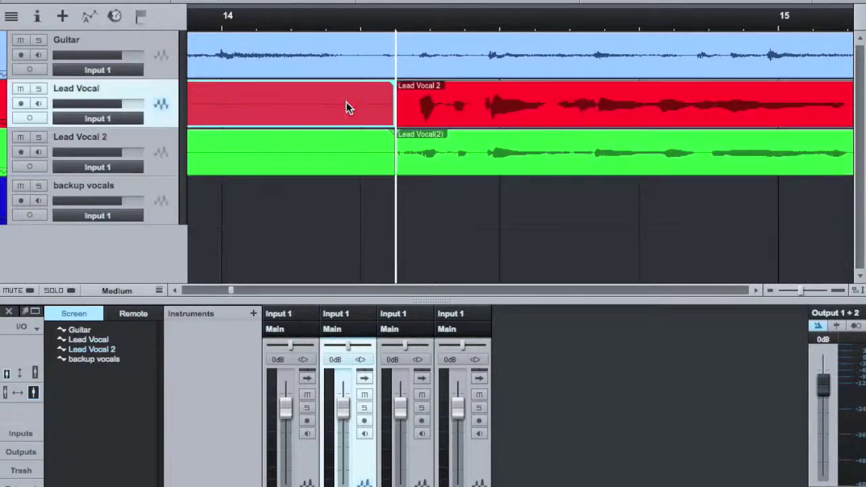
{"action": "left_click", "coordinate": [351, 153]}
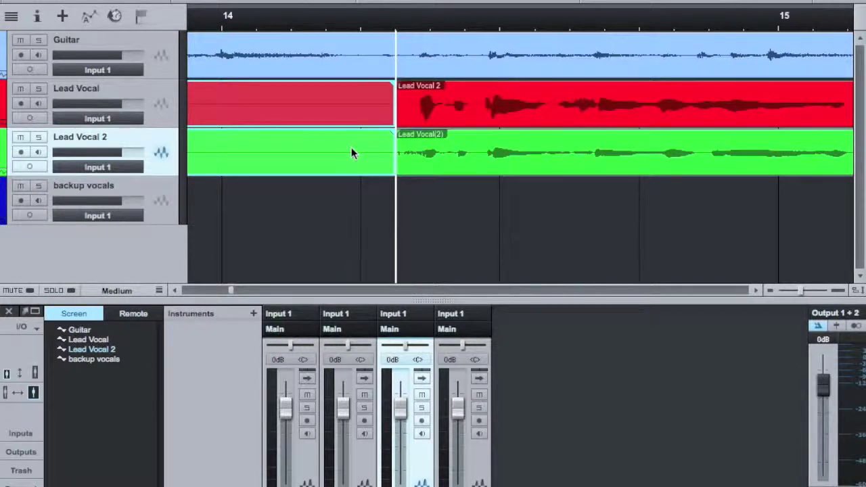
{"action": "key", "text": "Delete"}
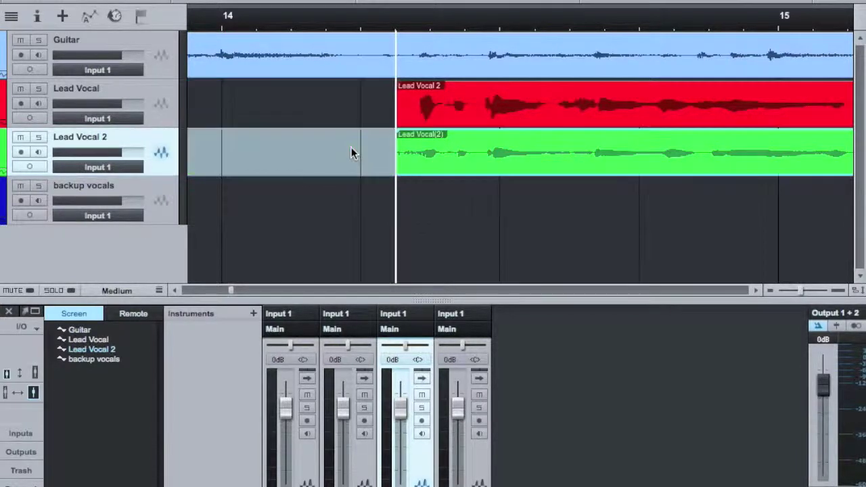
Trim the start of the Lead Vocal clip forward to just before its first sound
{"action": "left_click", "coordinate": [406, 95]}
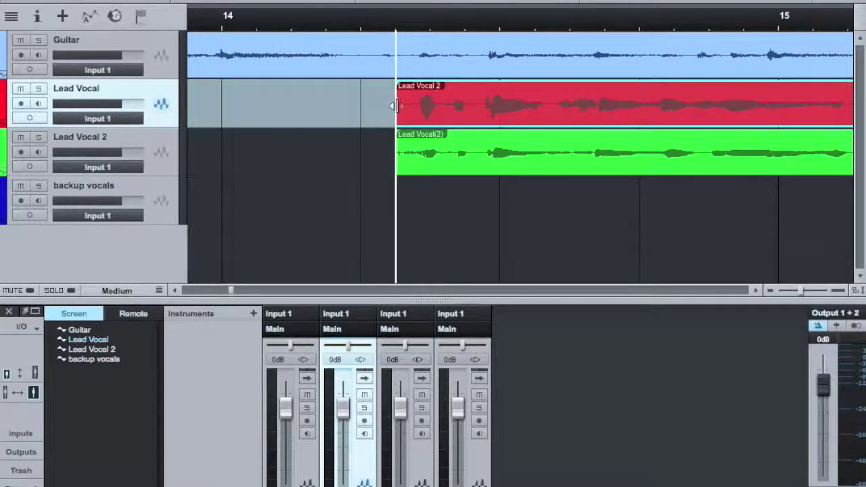
{"action": "mouse_move", "coordinate": [396, 106]}
{"action": "left_mouse_down"}
{"action": "mouse_move", "coordinate": [317, 107]}
{"action": "mouse_move", "coordinate": [410, 101]}
{"action": "left_mouse_up"}
{"action": "left_click_drag", "start_coordinate": [392, 99], "coordinate": [412, 100]}
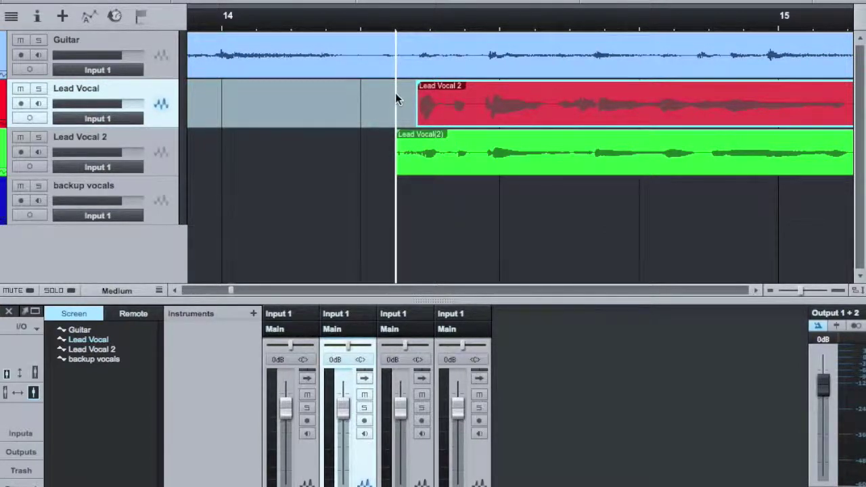
Show the marker track and add a marker at the playhead named "Vocals Start"
{"action": "left_click", "coordinate": [141, 18]}
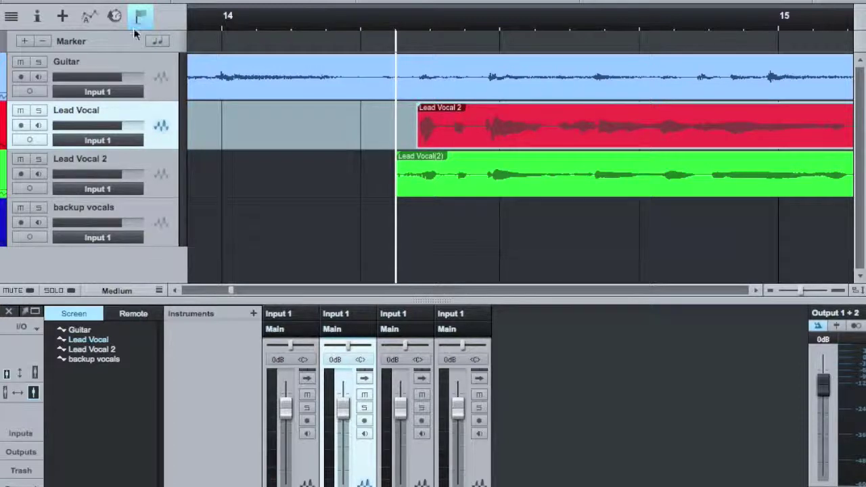
{"action": "left_click", "coordinate": [31, 42]}
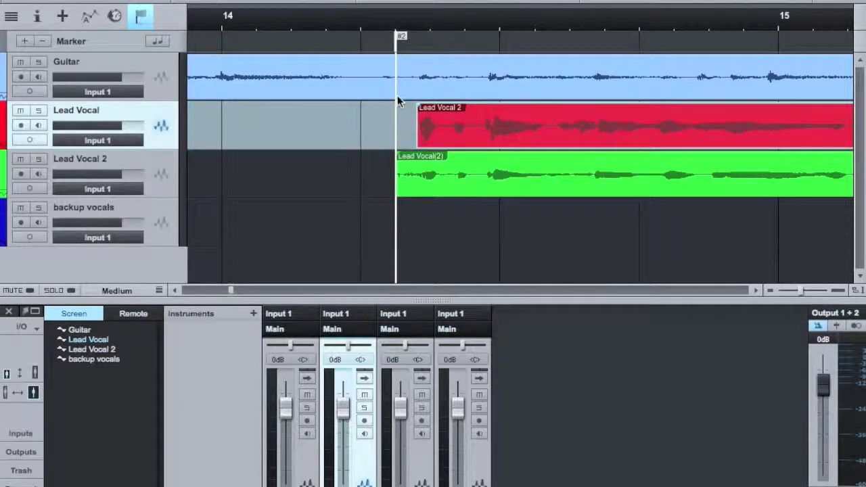
{"action": "double_click", "coordinate": [401, 37]}
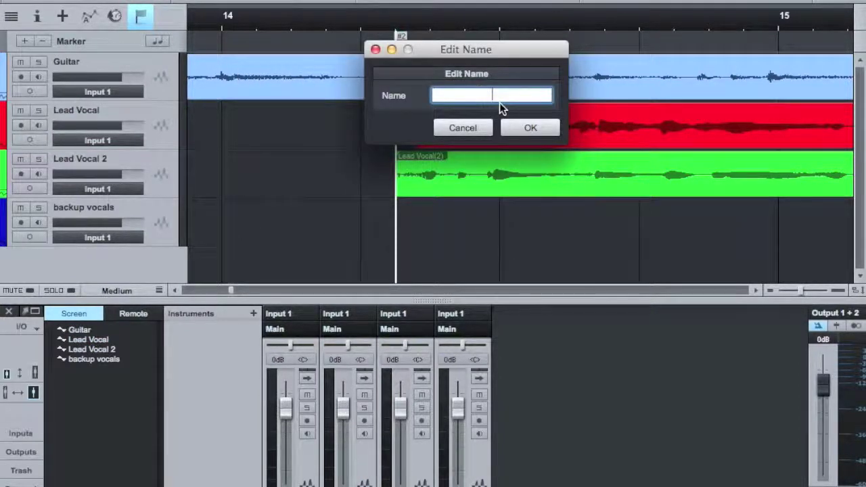
{"action": "type", "text": "Vocals Start"}
{"action": "key", "text": "Return"}
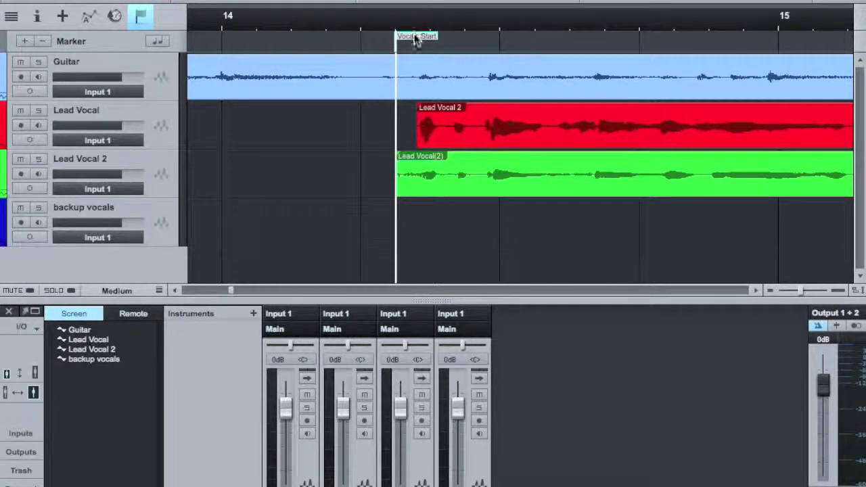
Play the song briefly from the Vocals Start marker, stop, and return the playhead to that marker
{"action": "key", "text": "space"}
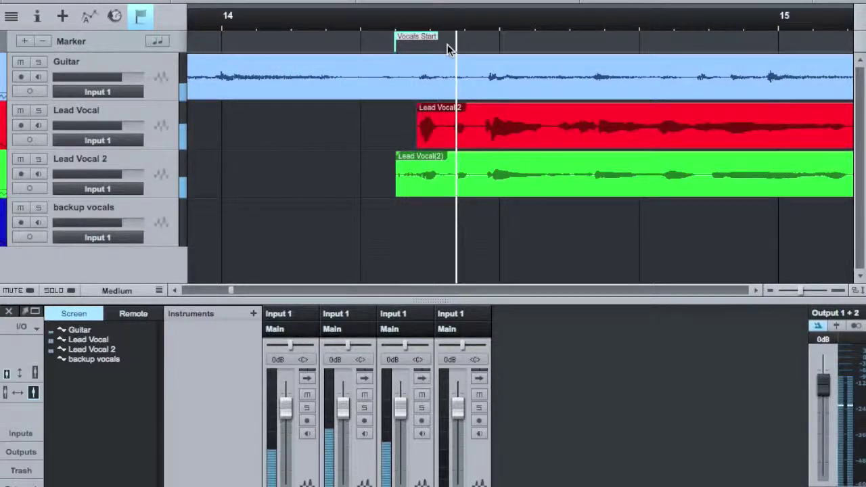
{"action": "key", "text": "space"}
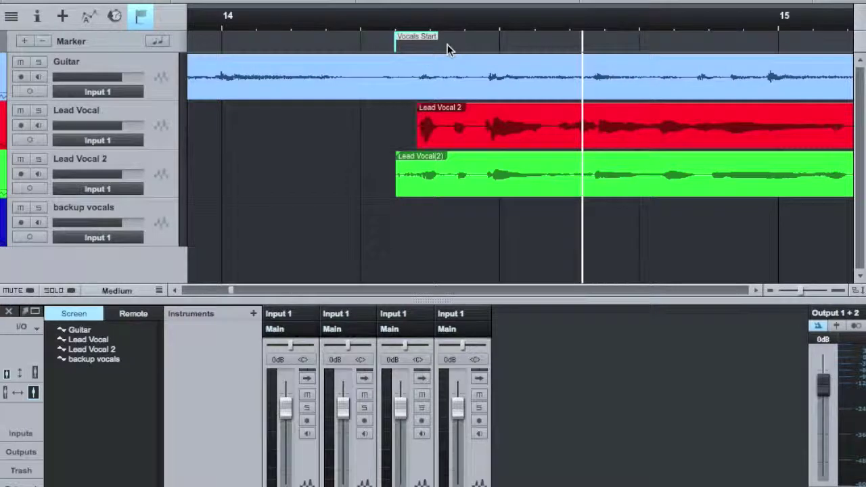
{"action": "key", "text": "b"}
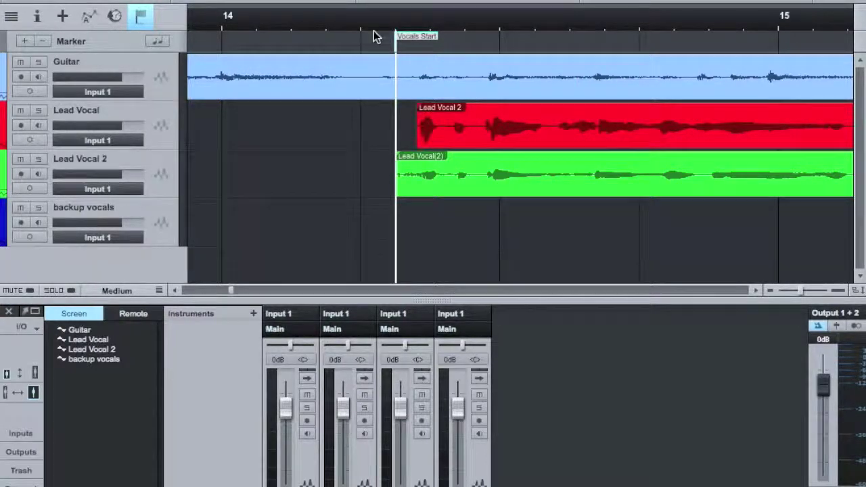
Place the playhead between bar 14 and the Vocals Start marker, and jump it forward to that marker
{"action": "left_click", "coordinate": [287, 19]}
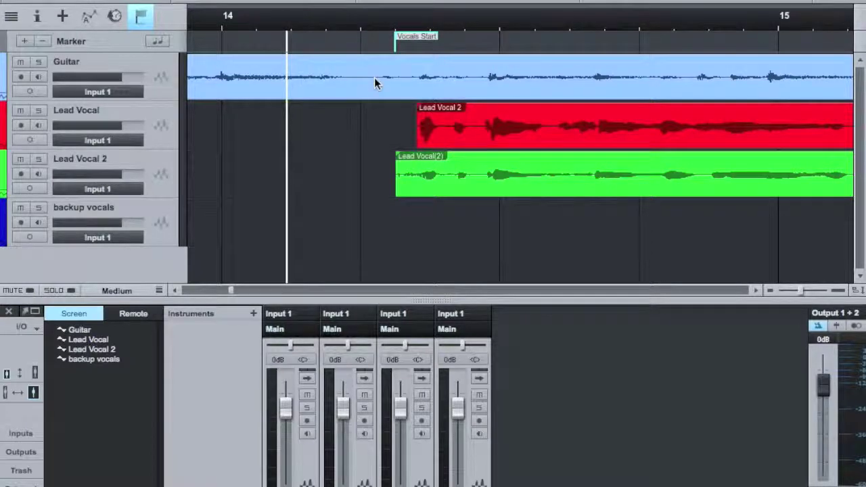
{"action": "key", "text": "n"}
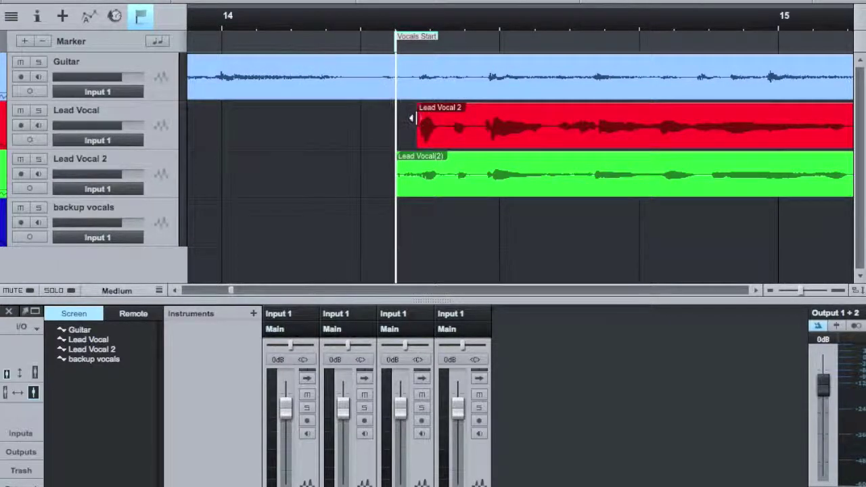
{"action": "left_click", "coordinate": [45, 42]}
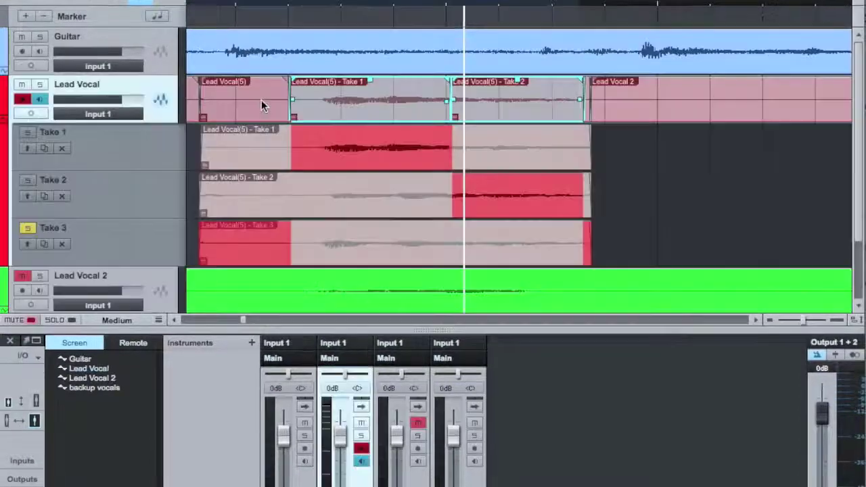
Select all the clips on the Lead Vocal track, including the comped take sections, and merge them into an audio part
{"action": "left_click", "coordinate": [261, 100]}
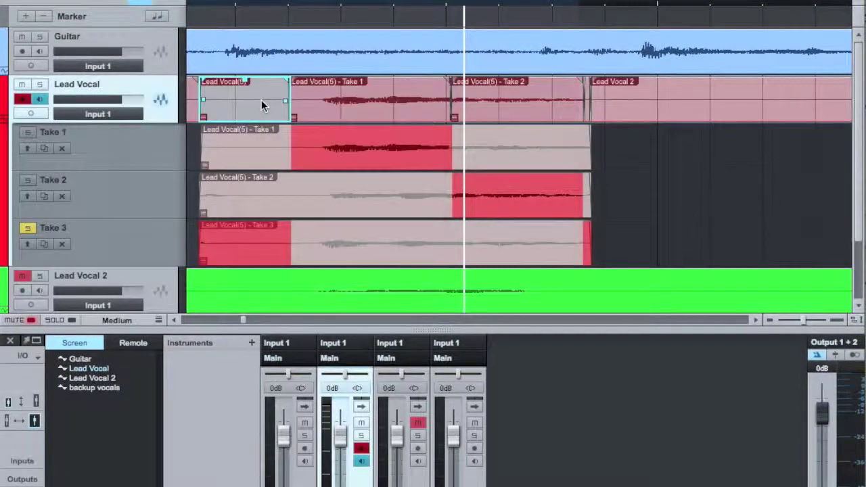
{"action": "left_click", "coordinate": [353, 100], "text": "shift"}
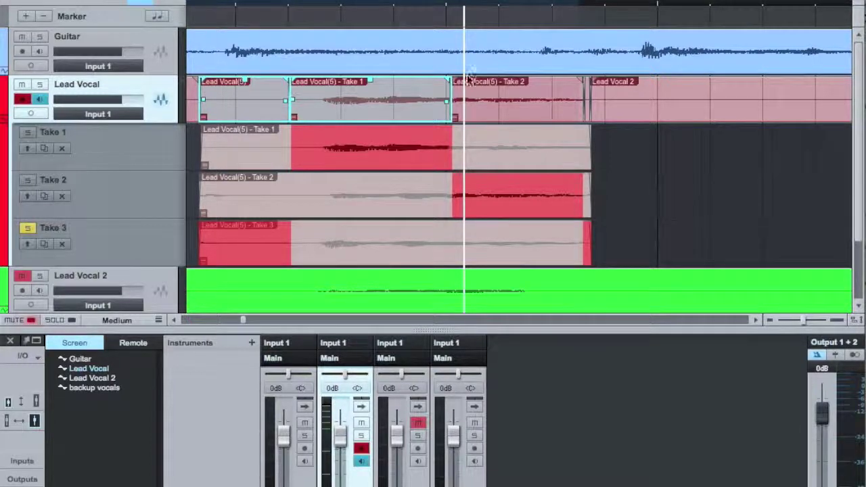
{"action": "scroll", "coordinate": [409, 11], "scroll_direction": "down", "scroll_amount": 2}
{"action": "scroll", "coordinate": [435, 10], "scroll_direction": "down", "scroll_amount": 5}
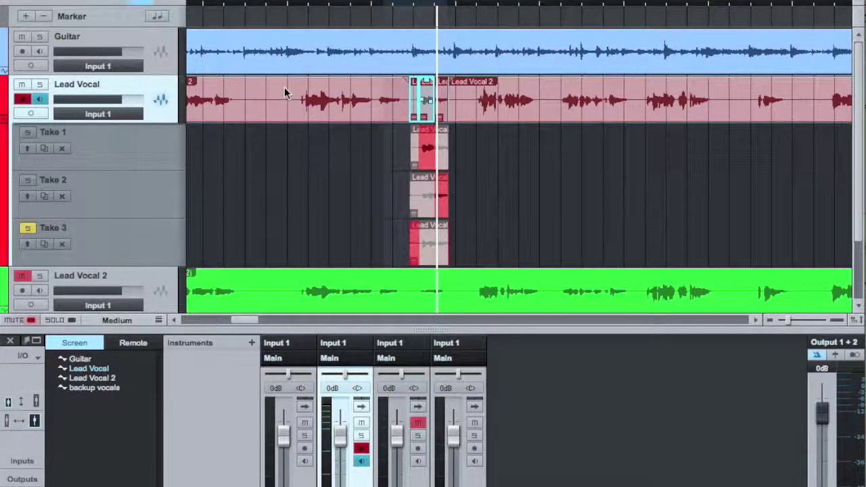
{"action": "left_click", "coordinate": [324, 111]}
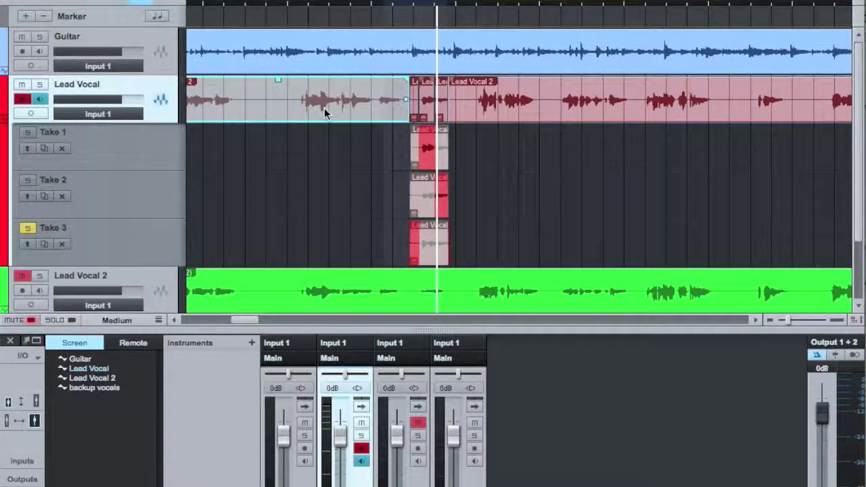
{"action": "key", "text": "alt"}
{"action": "key", "text": "ctrl+shift+a"}
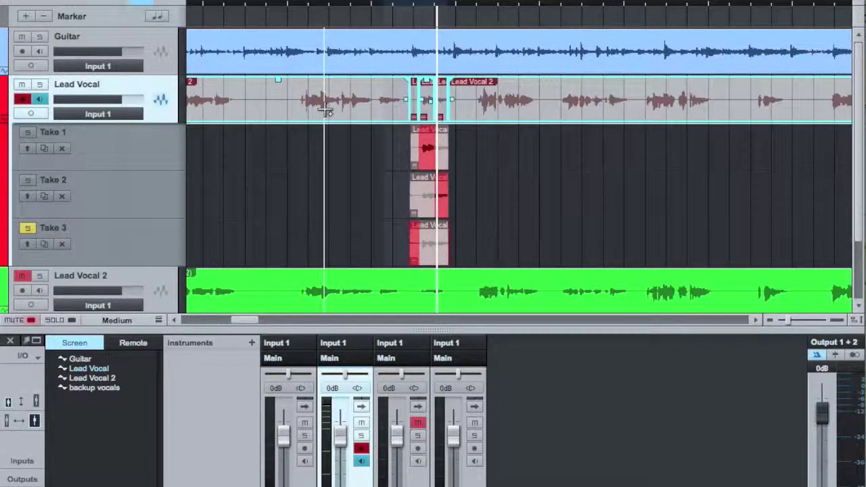
{"action": "right_click", "coordinate": [535, 90]}
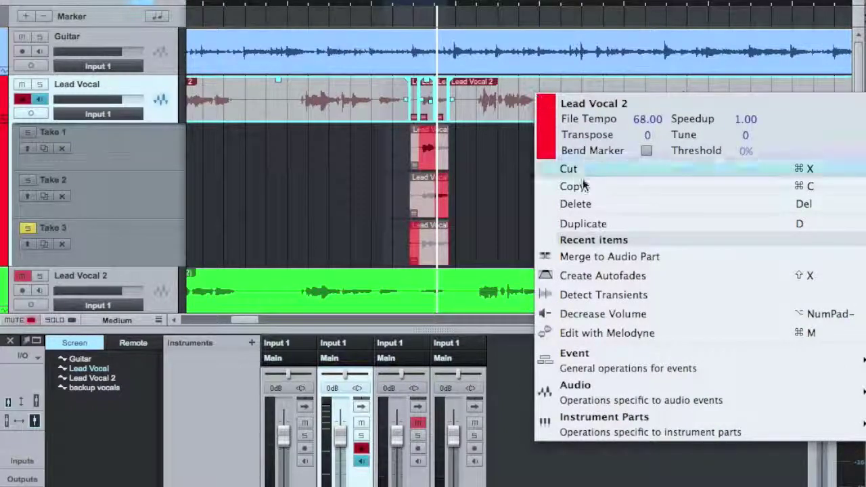
{"action": "left_click", "coordinate": [615, 255]}
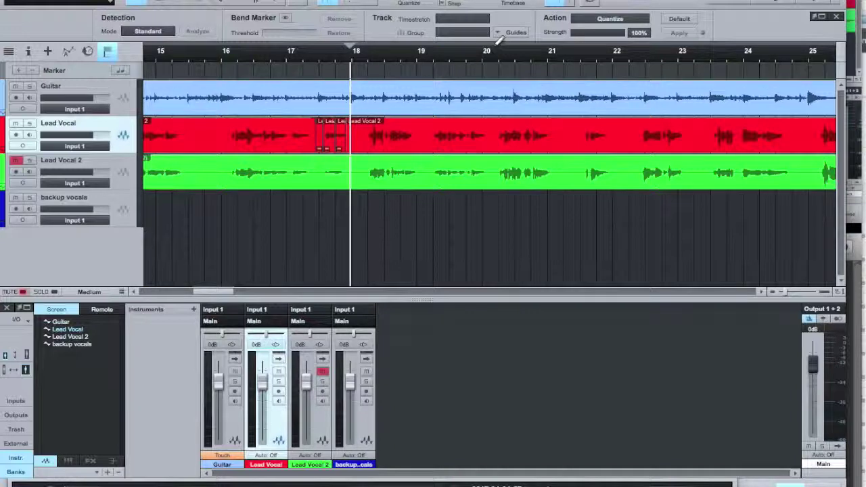
Set a loop range from just after bar 20 to just after bar 21 and start playback at the beginning of the range
{"action": "left_click_drag", "start_coordinate": [494, 39], "coordinate": [558, 51]}
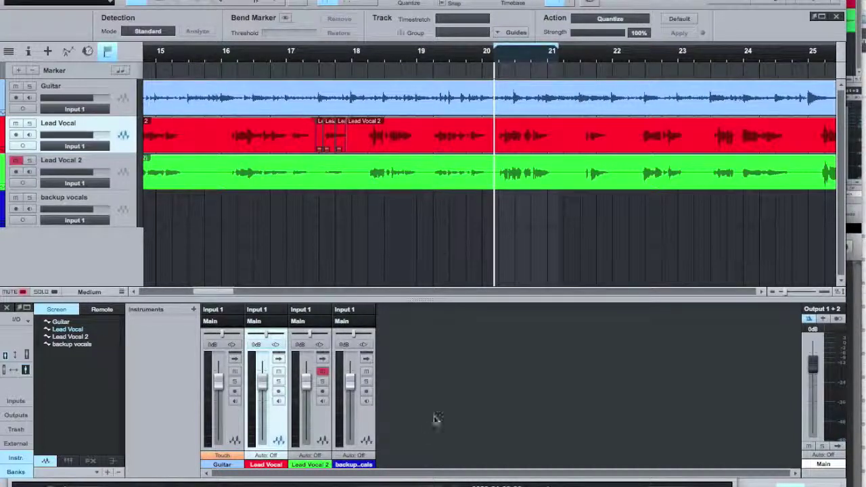
{"action": "key", "text": "space"}
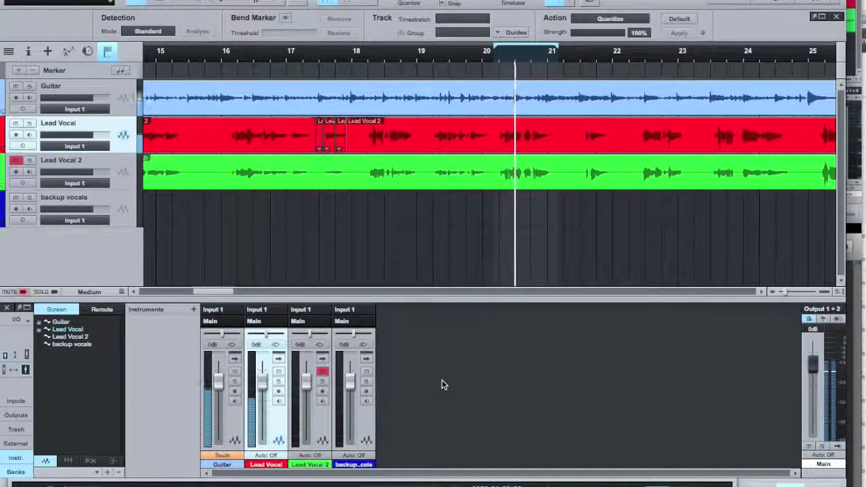